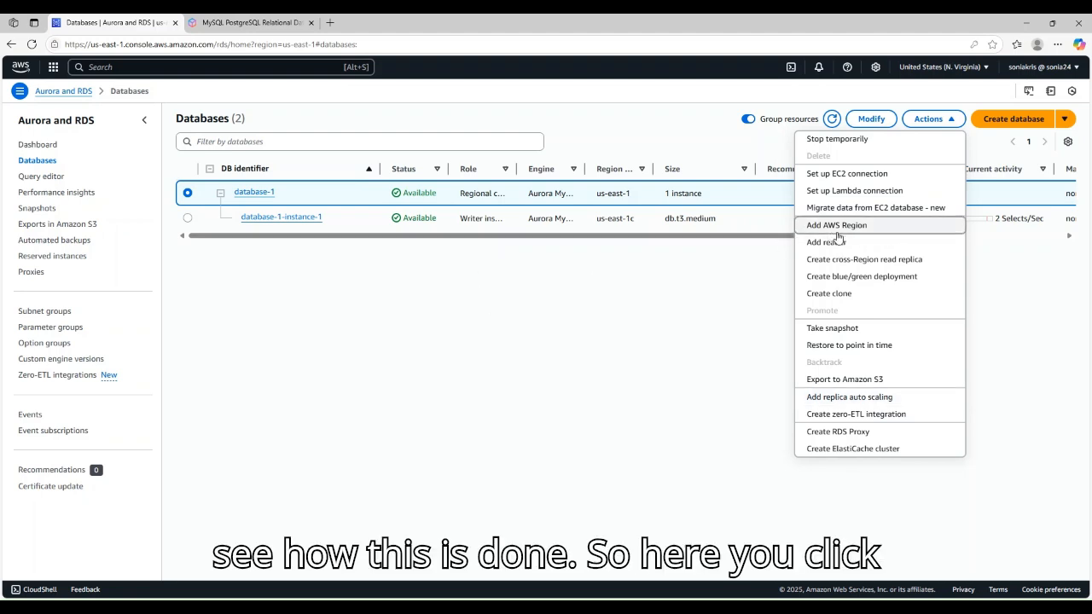
Step: Open the Add reader form for cluster database-1 from its Actions menu
click(728, 146)
click(933, 119)
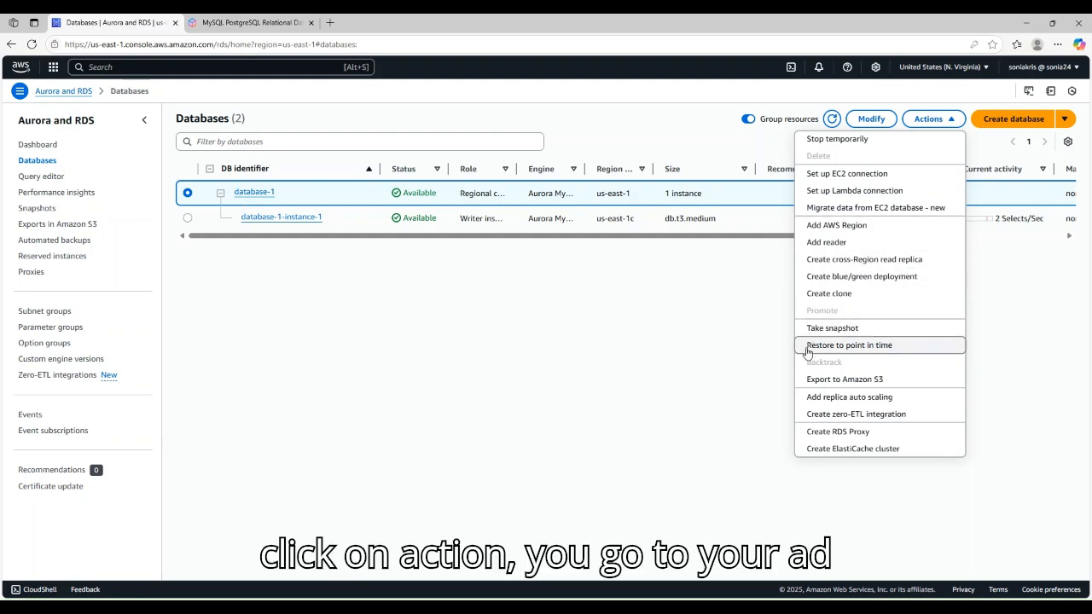
click(824, 243)
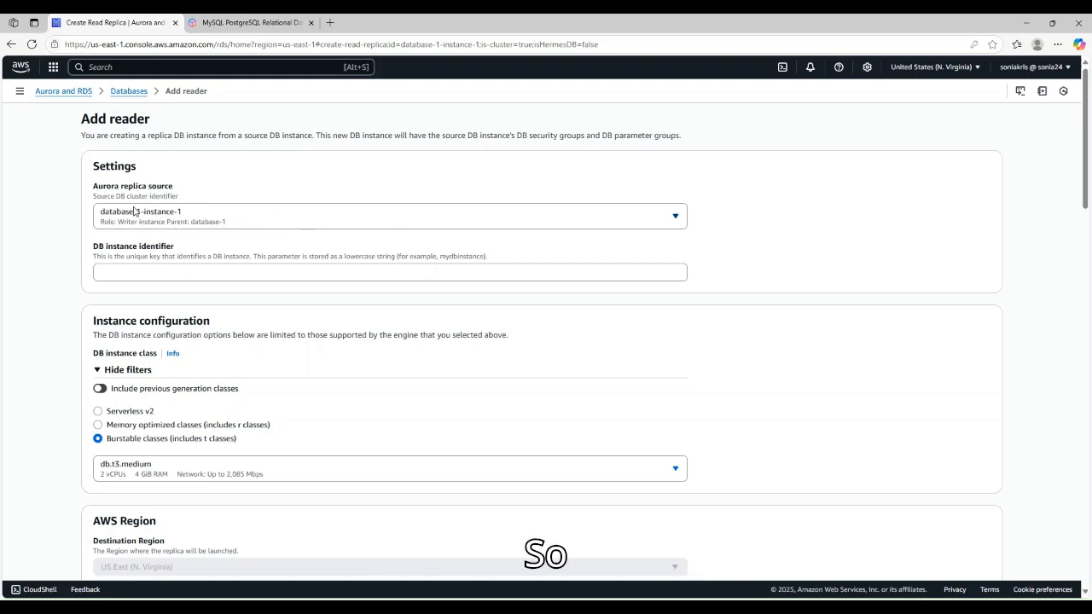
Step: Enter aurorareadrep24 as the new reader's DB instance identifier
scroll(132, 209, down, 1)
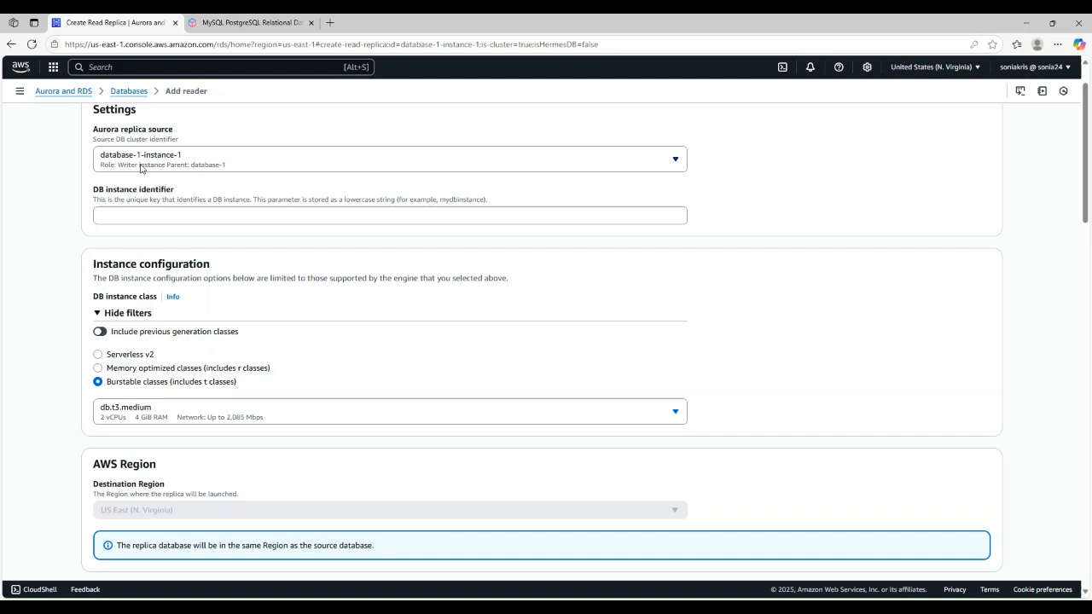
click(162, 215)
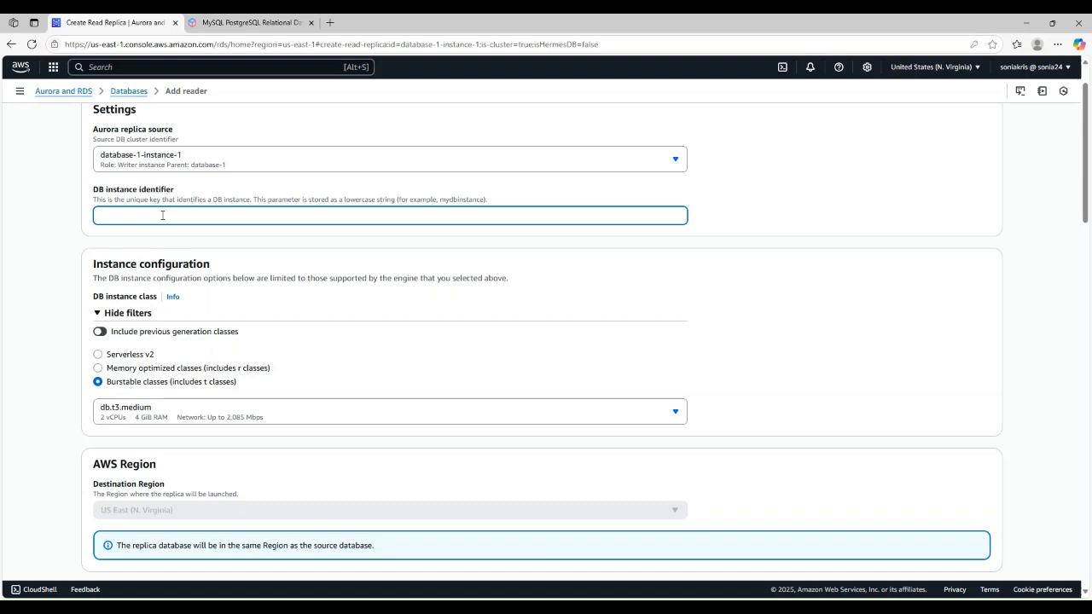
text(aurorareadrep24)
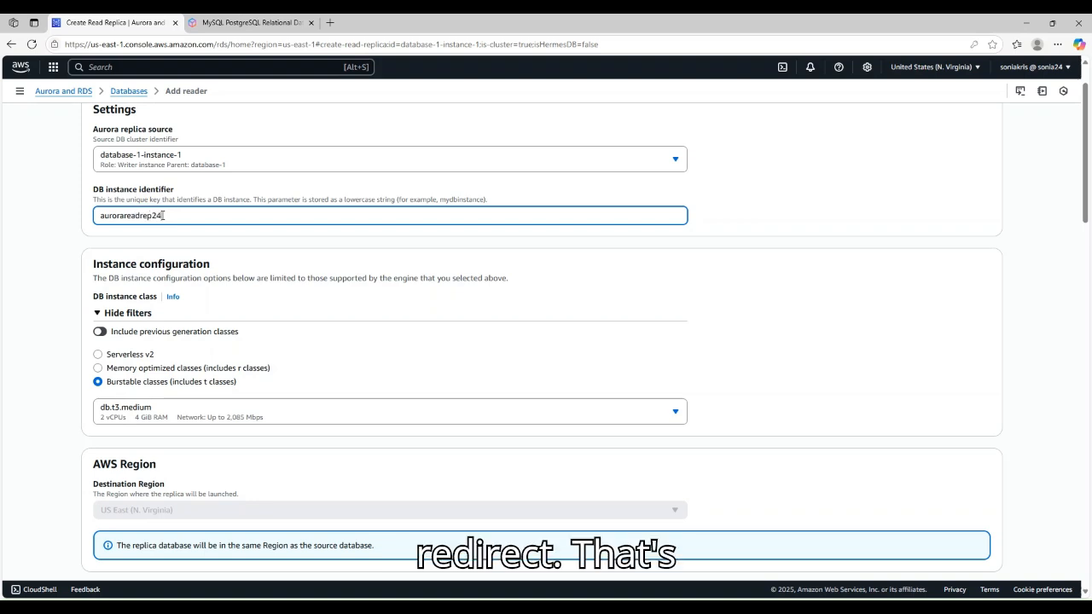
scroll(119, 249, down, 1)
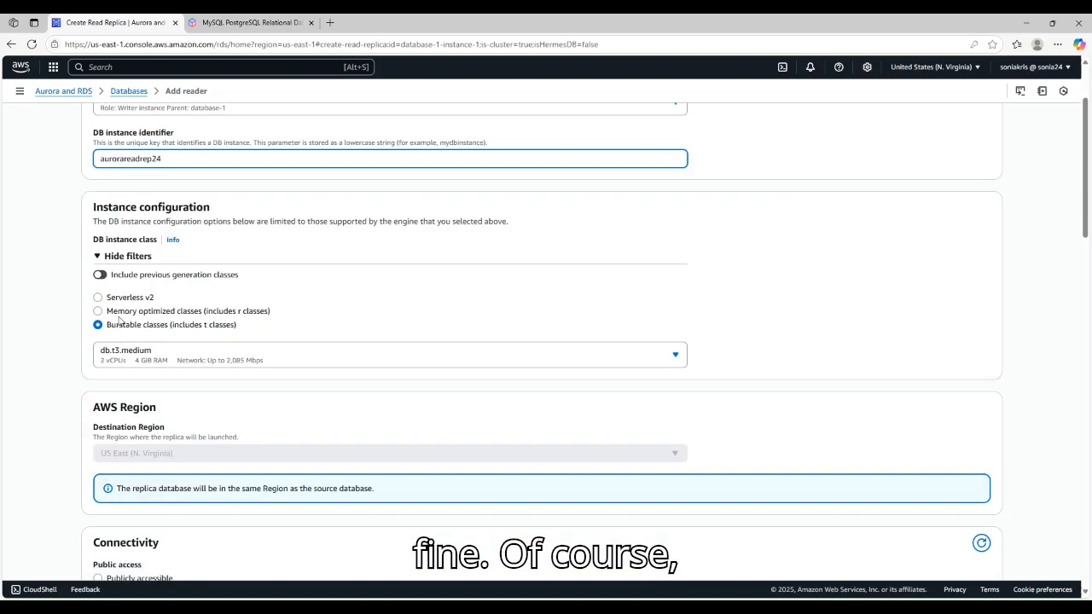
Step: Choose us-east-1d as the new reader's availability zone under Connectivity
scroll(154, 281, down, 4)
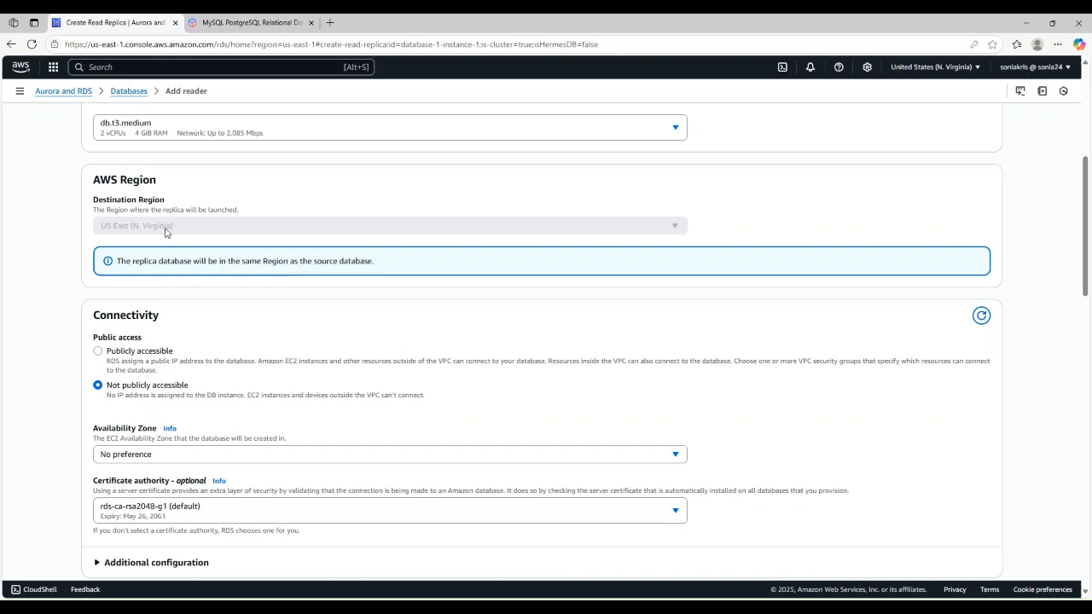
scroll(165, 234, down, 3)
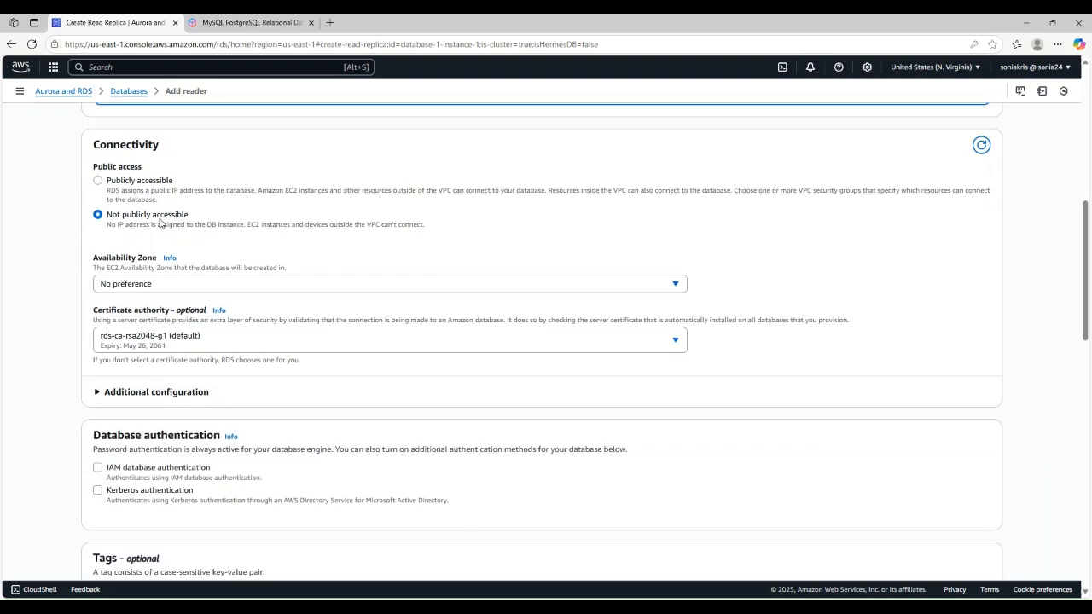
click(152, 291)
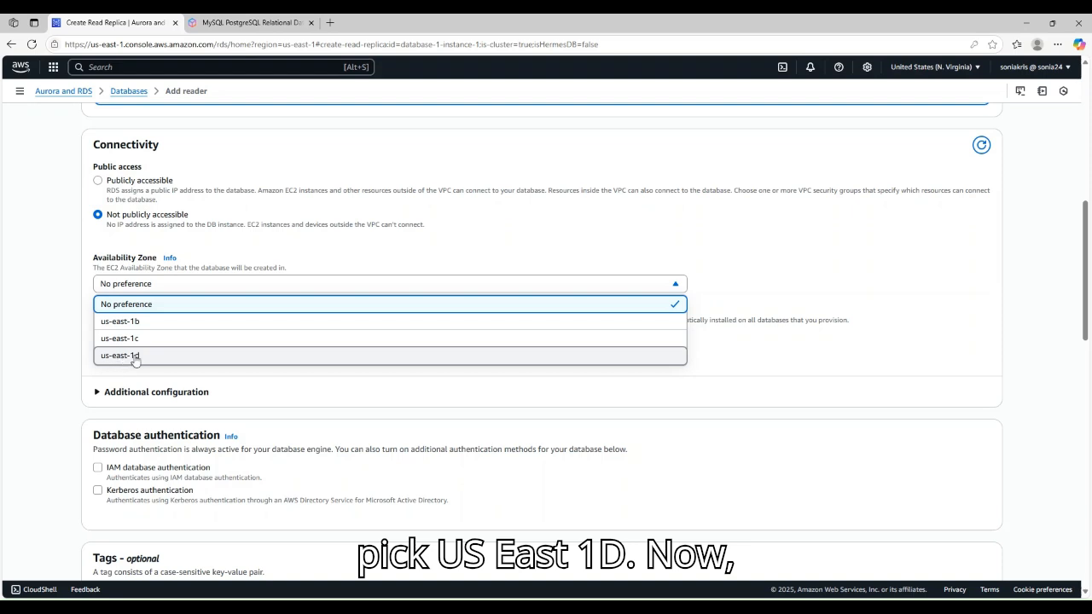
click(135, 355)
scroll(109, 264, up, 3)
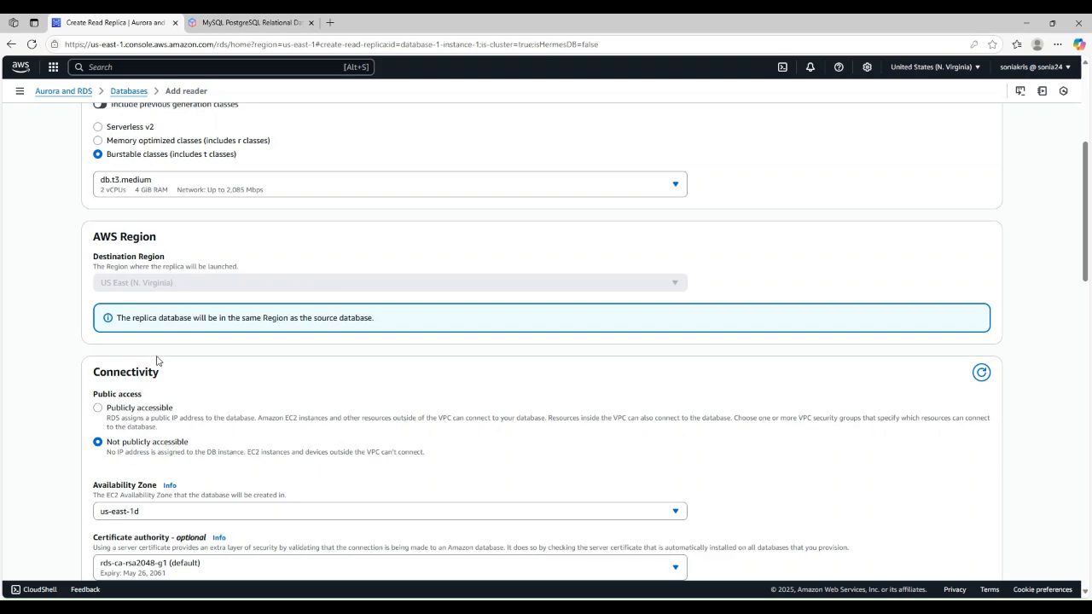
Step: Review the remaining Add reader options, keeping Not publicly accessible and other defaults
scroll(166, 341, down, 1)
scroll(140, 253, down, 2)
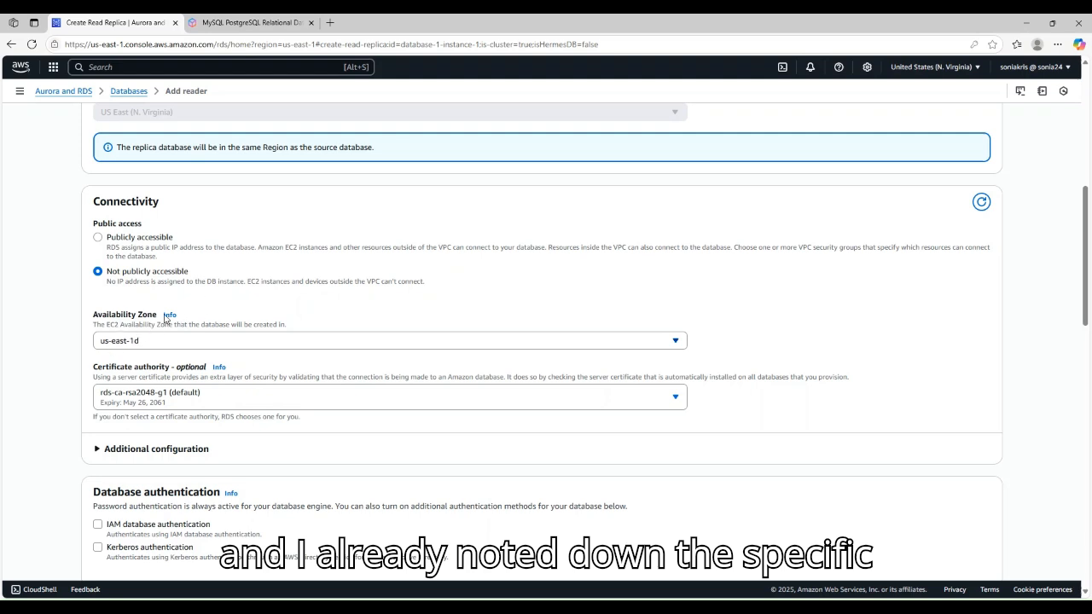
scroll(213, 295, down, 2)
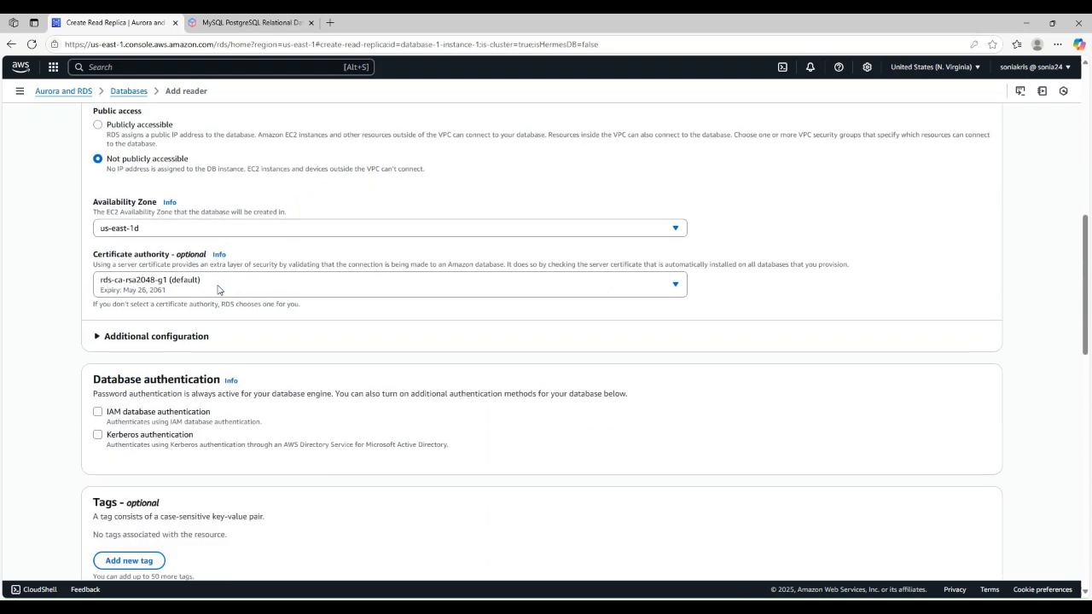
scroll(247, 236, down, 2)
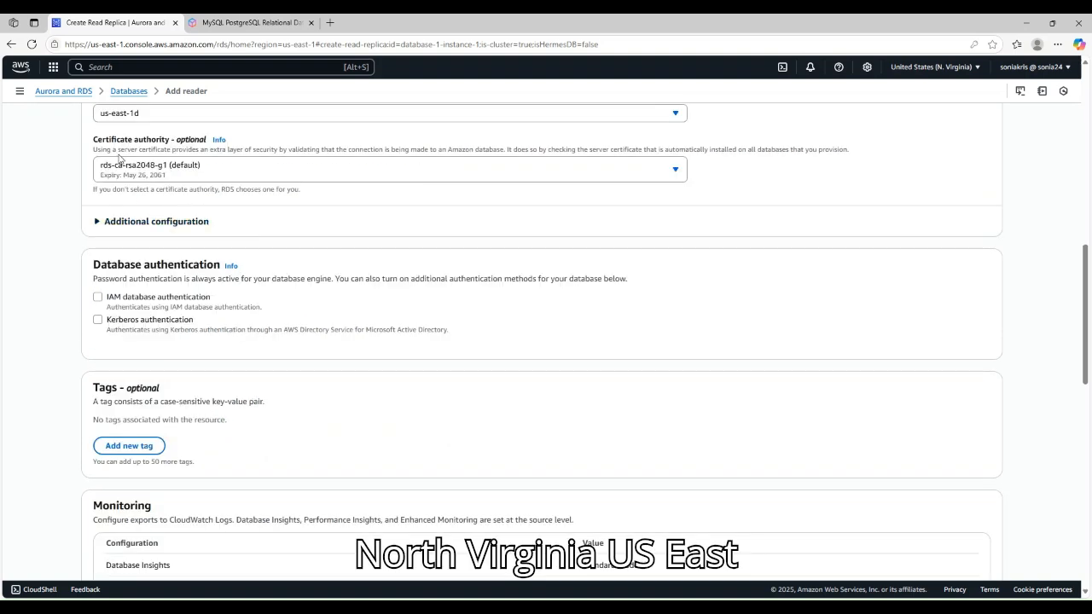
scroll(119, 157, up, 1)
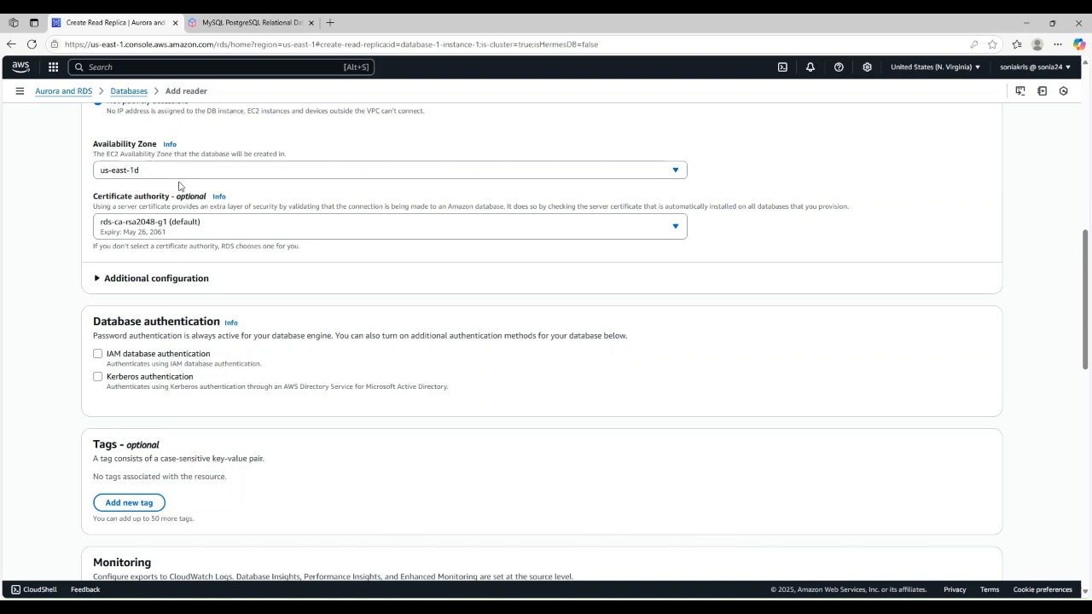
scroll(208, 221, down, 3)
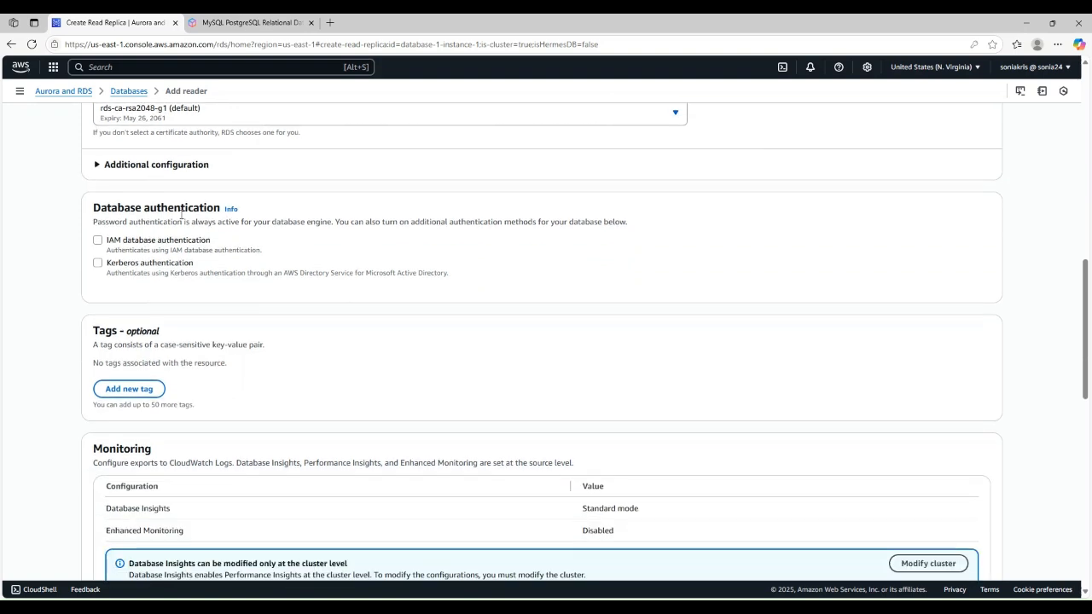
scroll(164, 232, down, 1)
scroll(160, 231, up, 4)
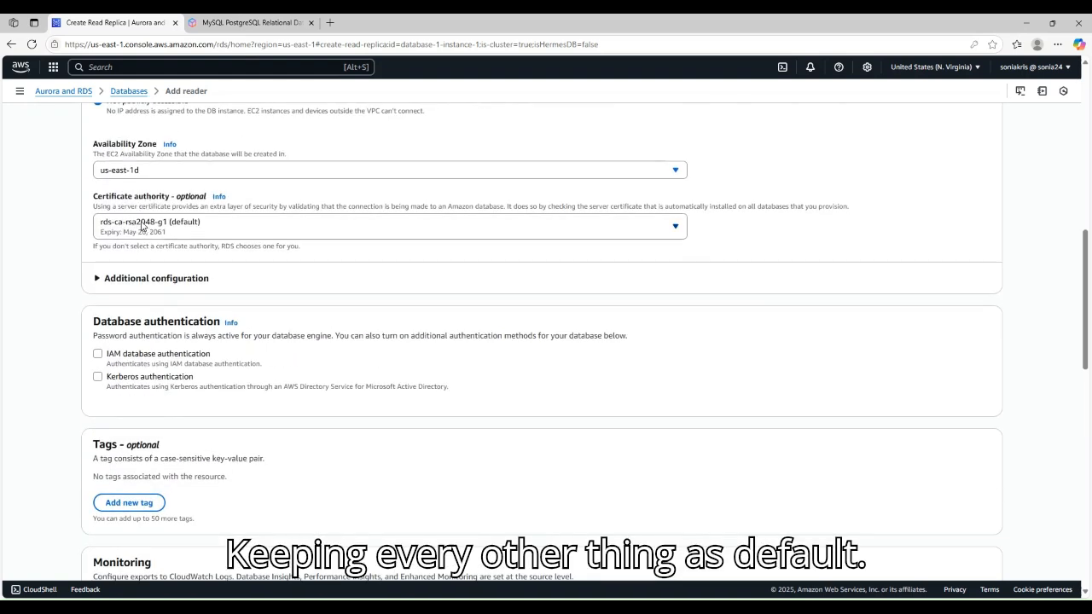
scroll(136, 228, up, 2)
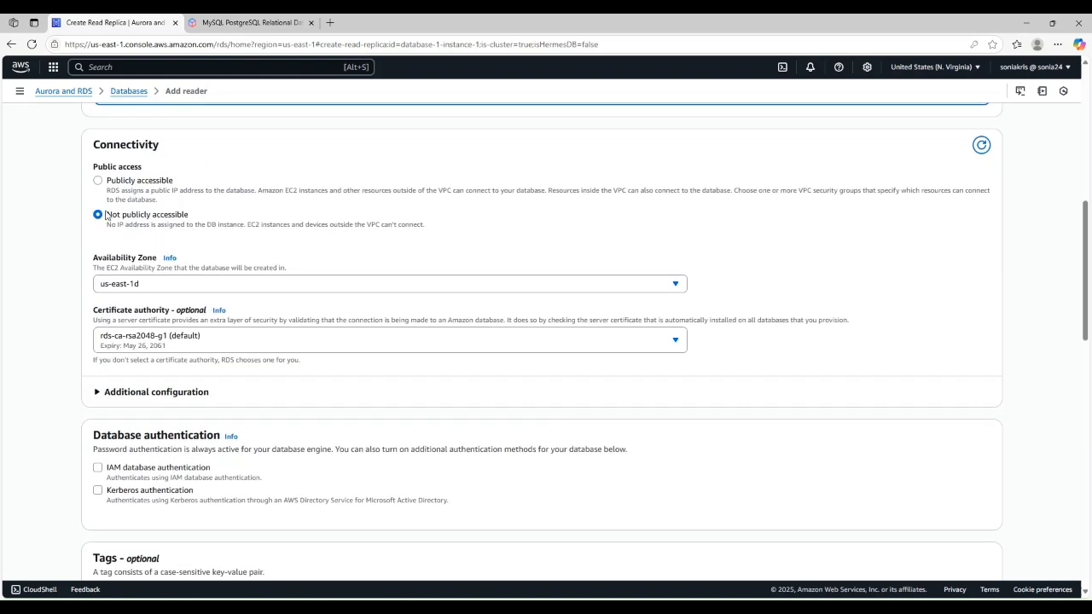
scroll(206, 254, down, 6)
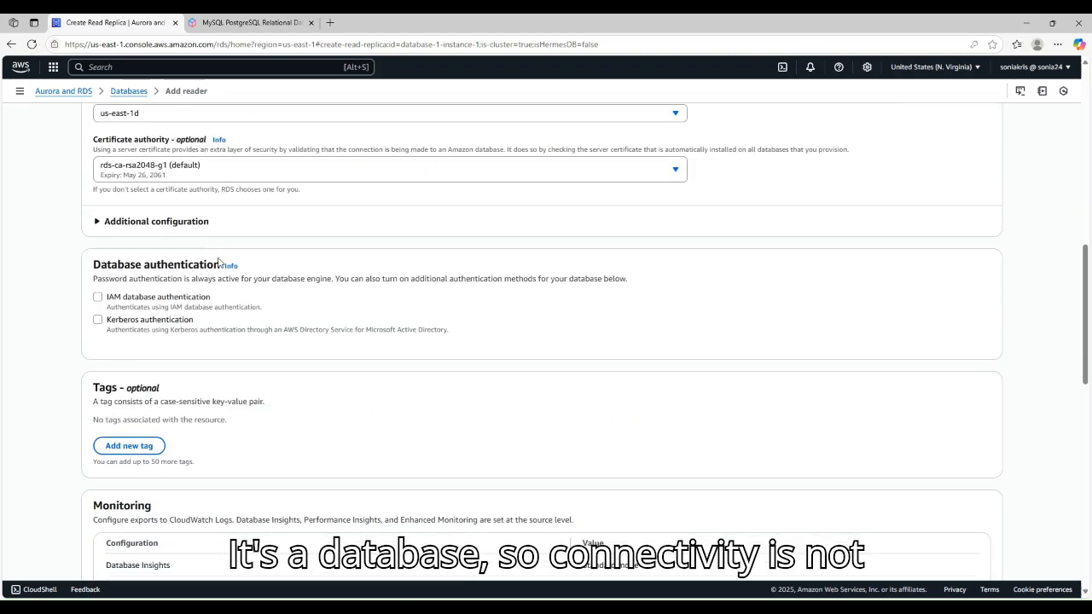
scroll(291, 293, down, 2)
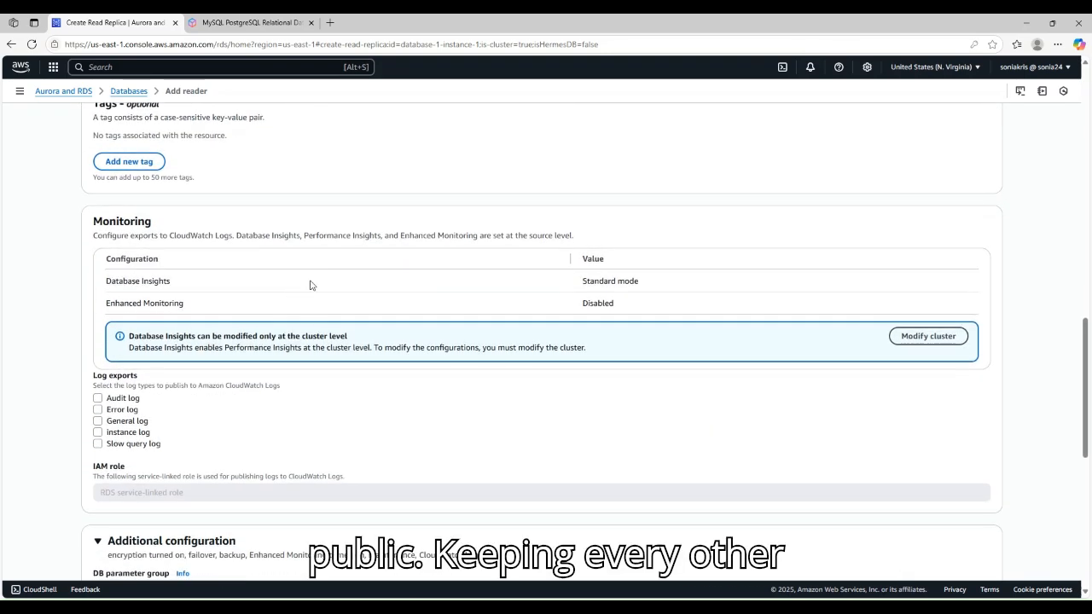
scroll(340, 287, down, 7)
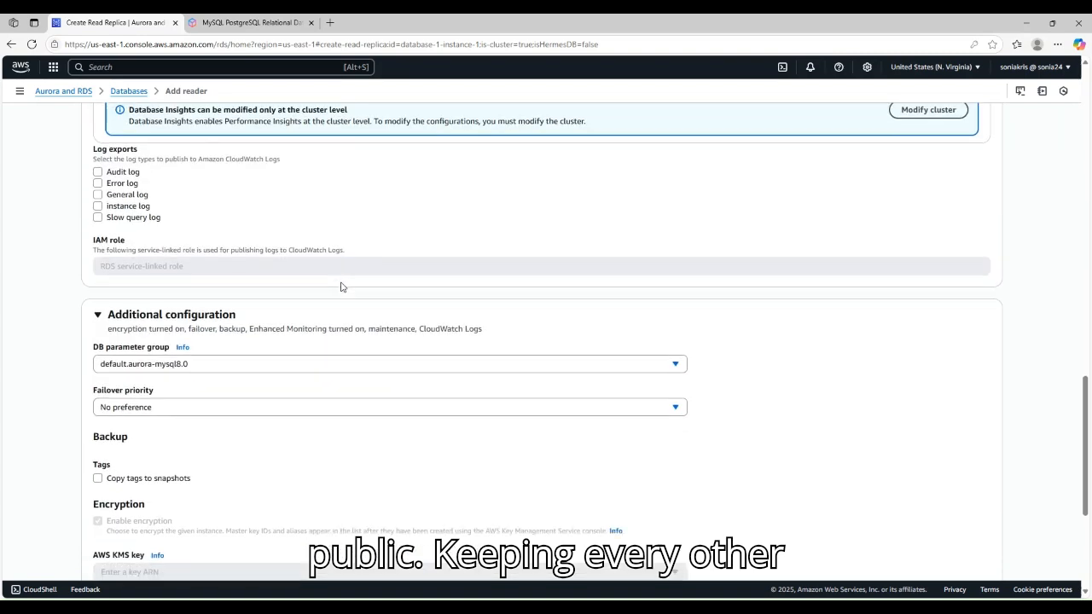
scroll(138, 281, down, 2)
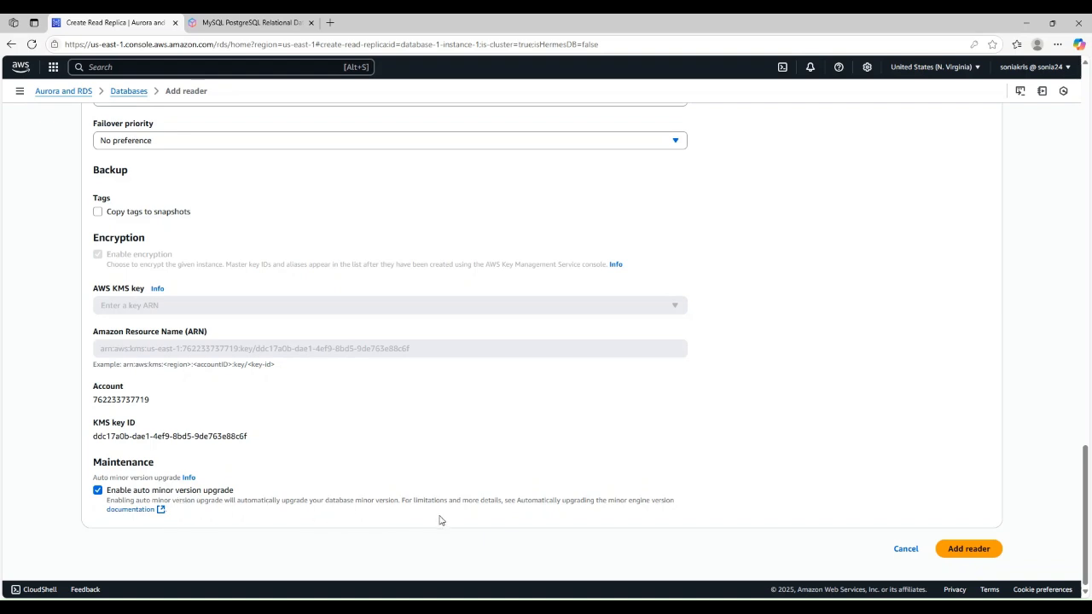
Step: Submit the form to create reader aurorareadrep24 under database-1
click(967, 548)
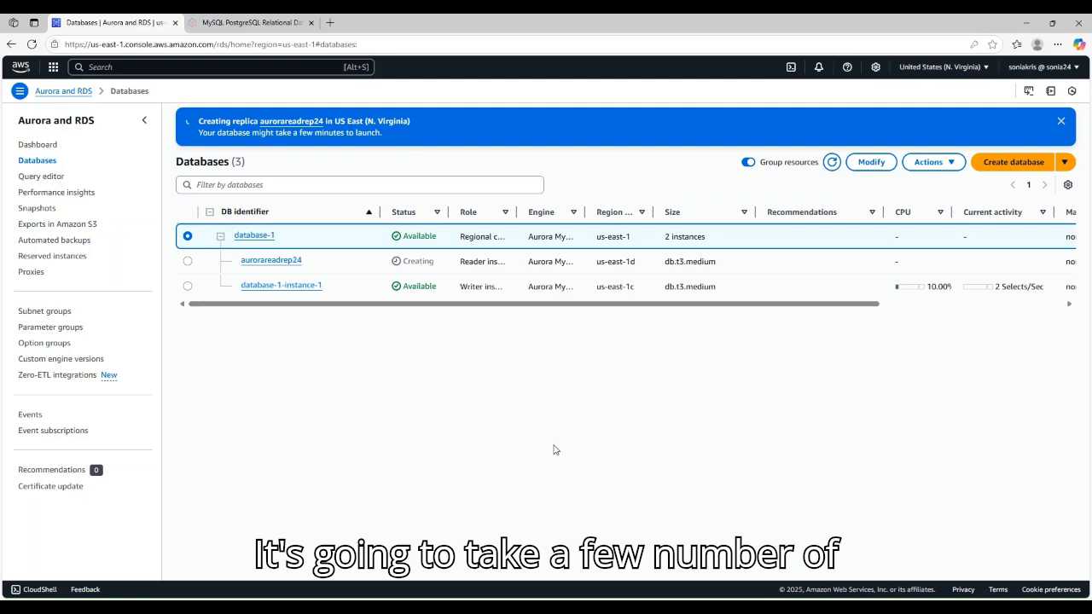
Step: Refresh the Databases list until aurorareadrep24 shows as Available
click(831, 162)
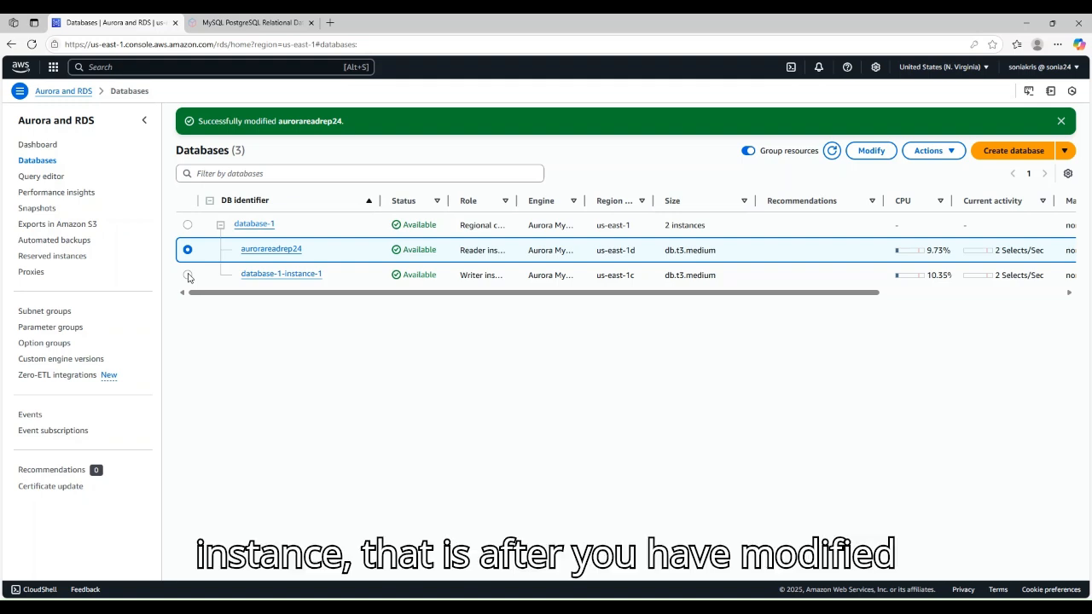
Step: Open Modify for aurorareadrep24 and check its failover priority is tier-0
click(867, 153)
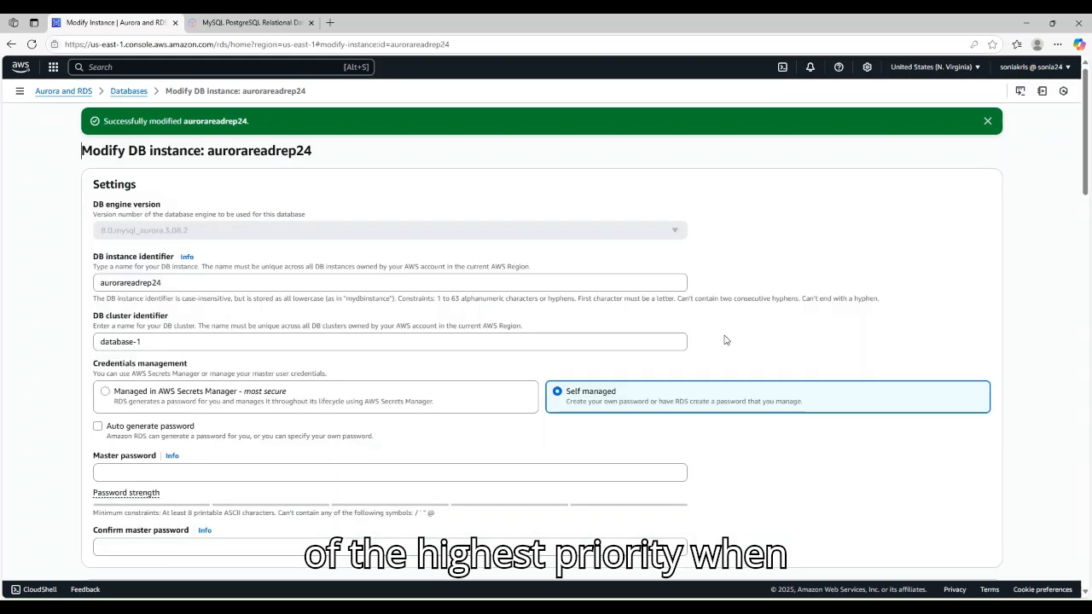
scroll(397, 366, down, 2)
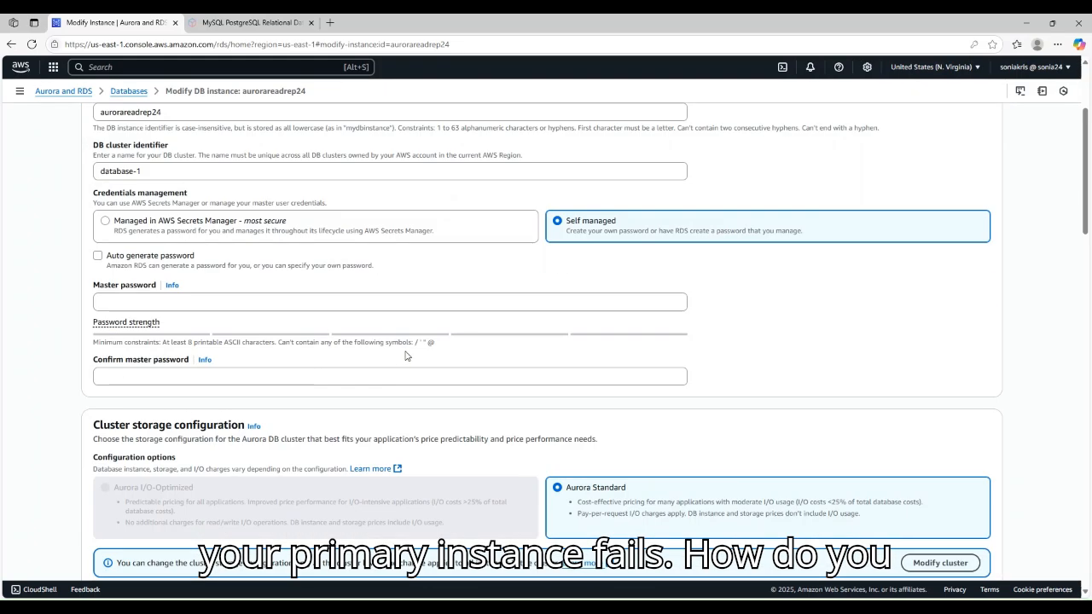
scroll(403, 358, down, 2)
scroll(409, 358, down, 12)
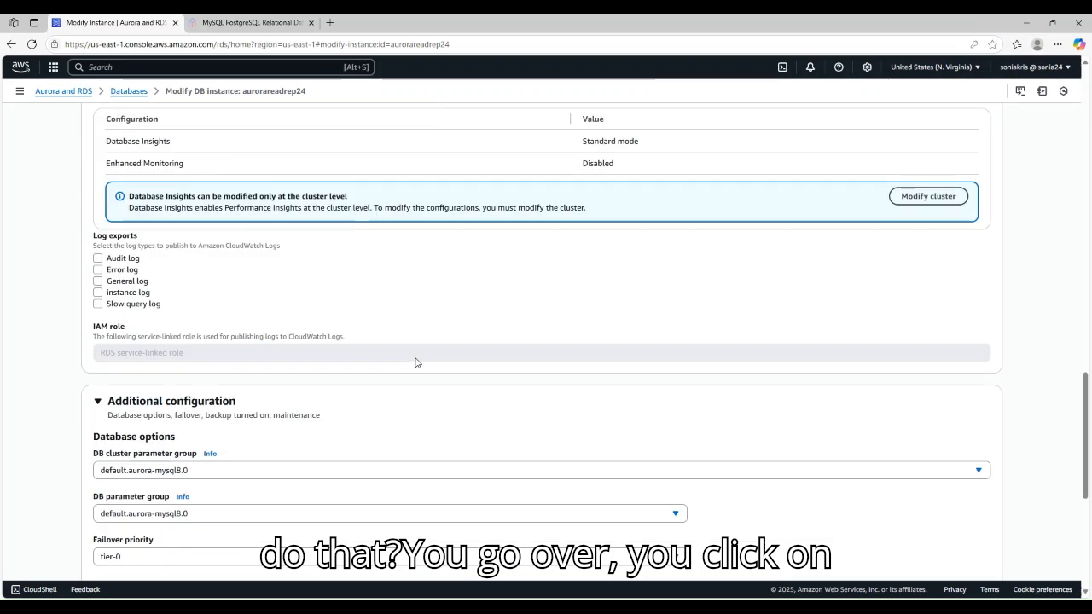
scroll(416, 363, down, 4)
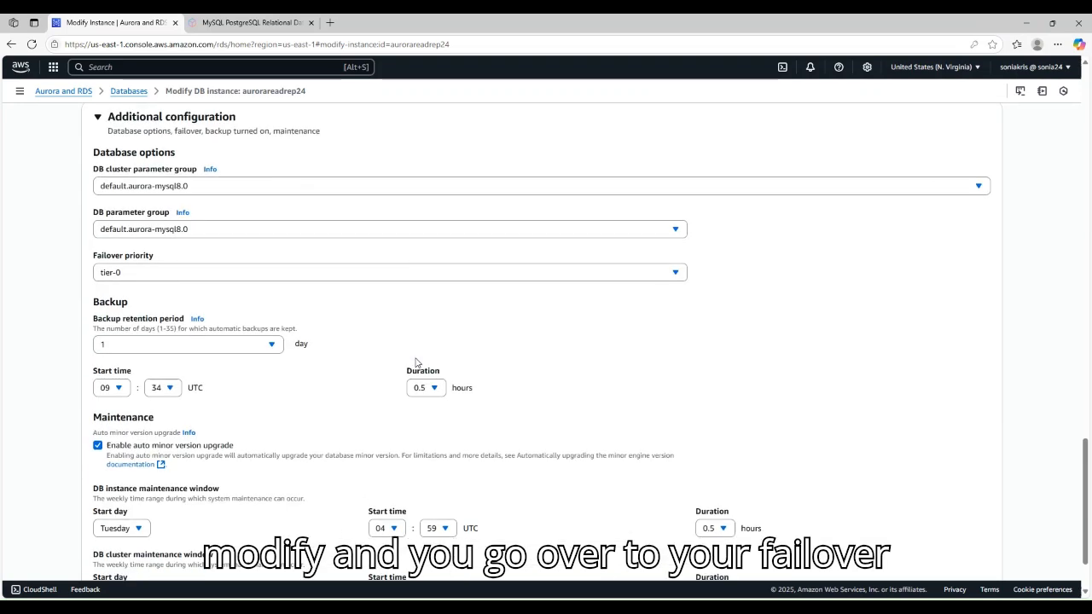
scroll(128, 337, up, 1)
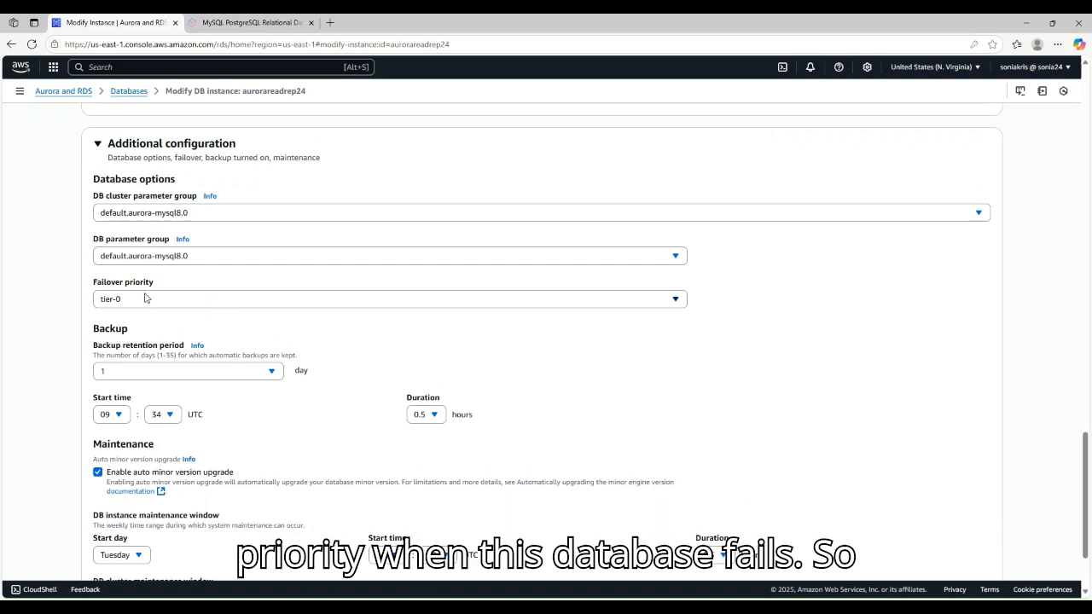
Step: Fail over cluster database-1 from writer database-1-instance-1 and confirm it
click(67, 91)
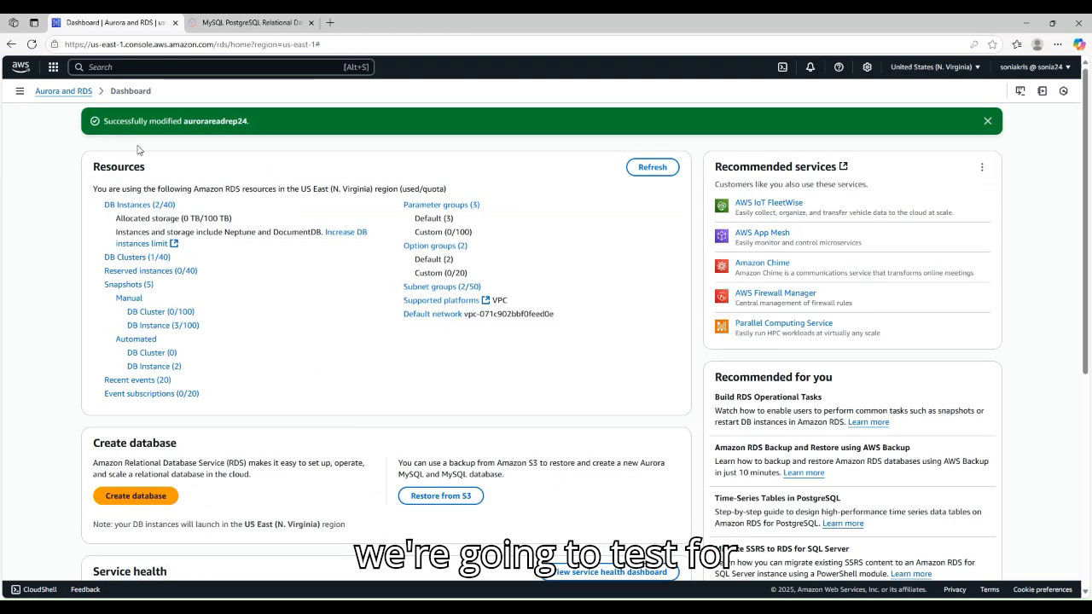
click(20, 90)
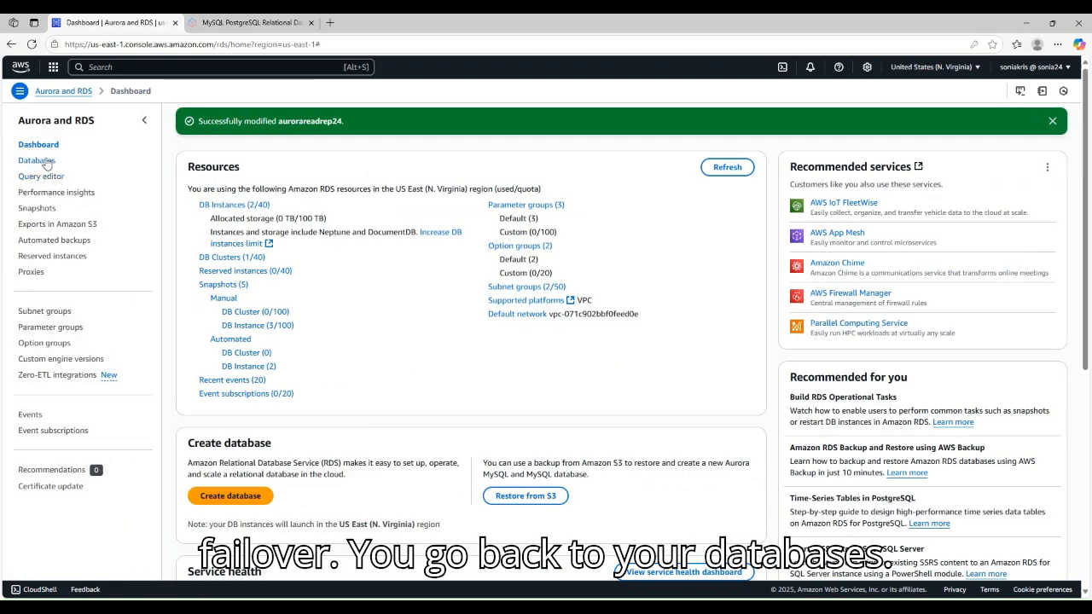
click(38, 160)
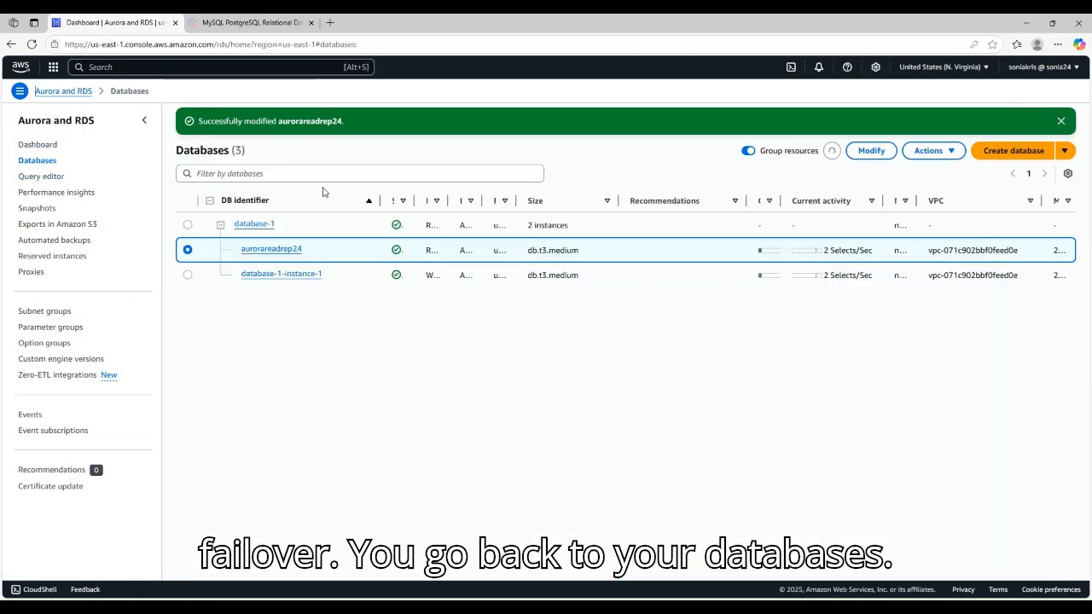
click(187, 274)
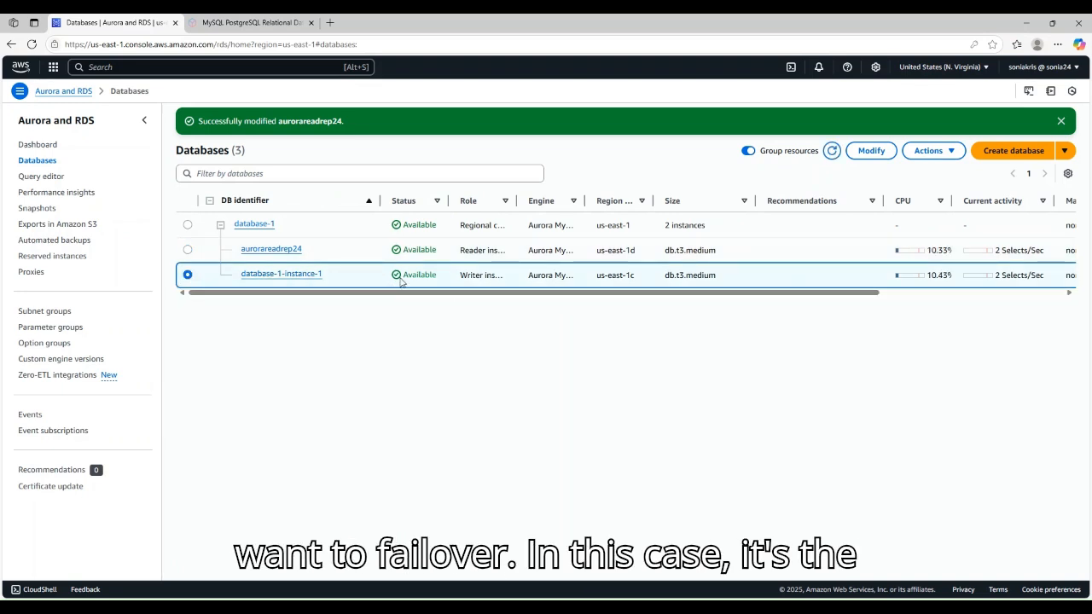
click(942, 151)
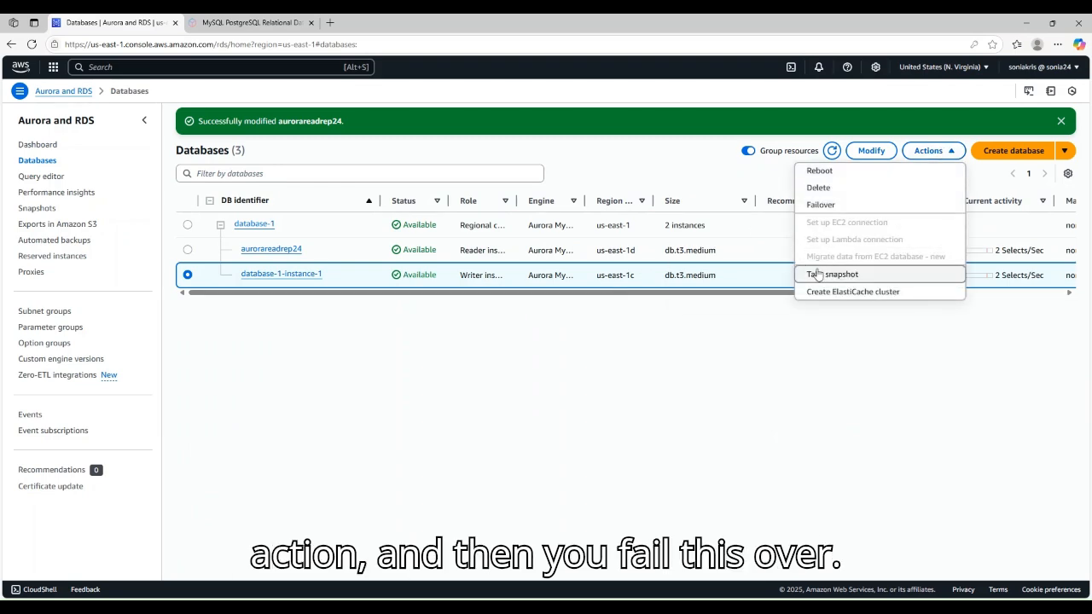
click(817, 206)
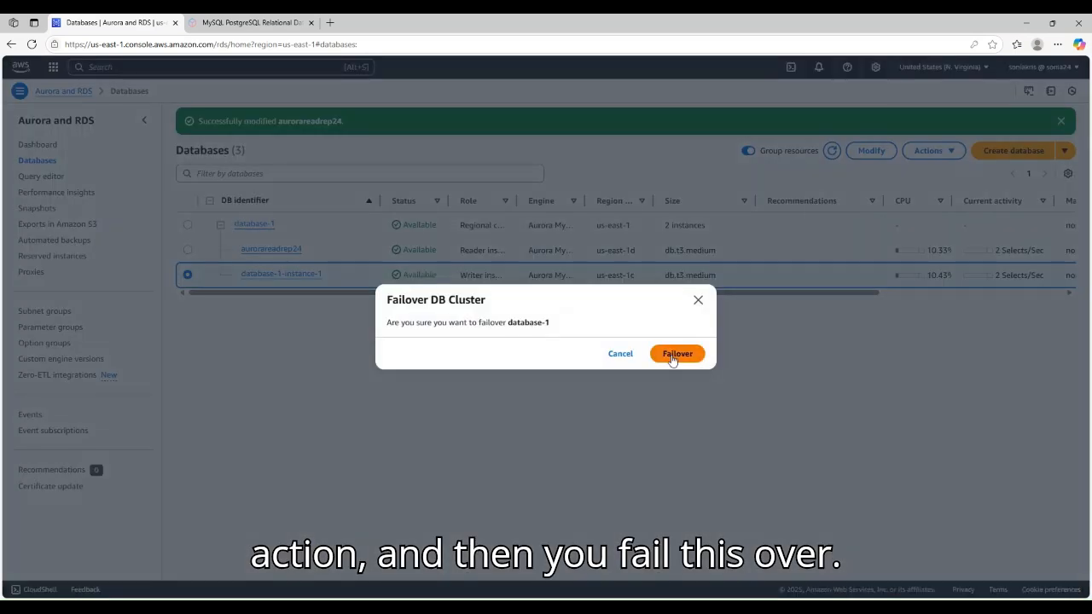
click(674, 355)
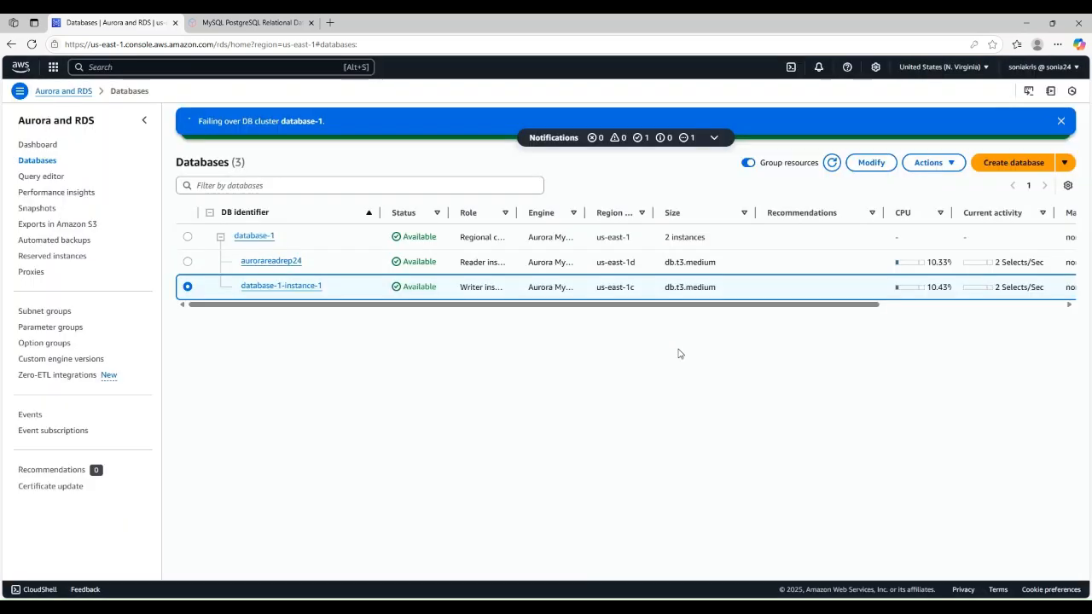